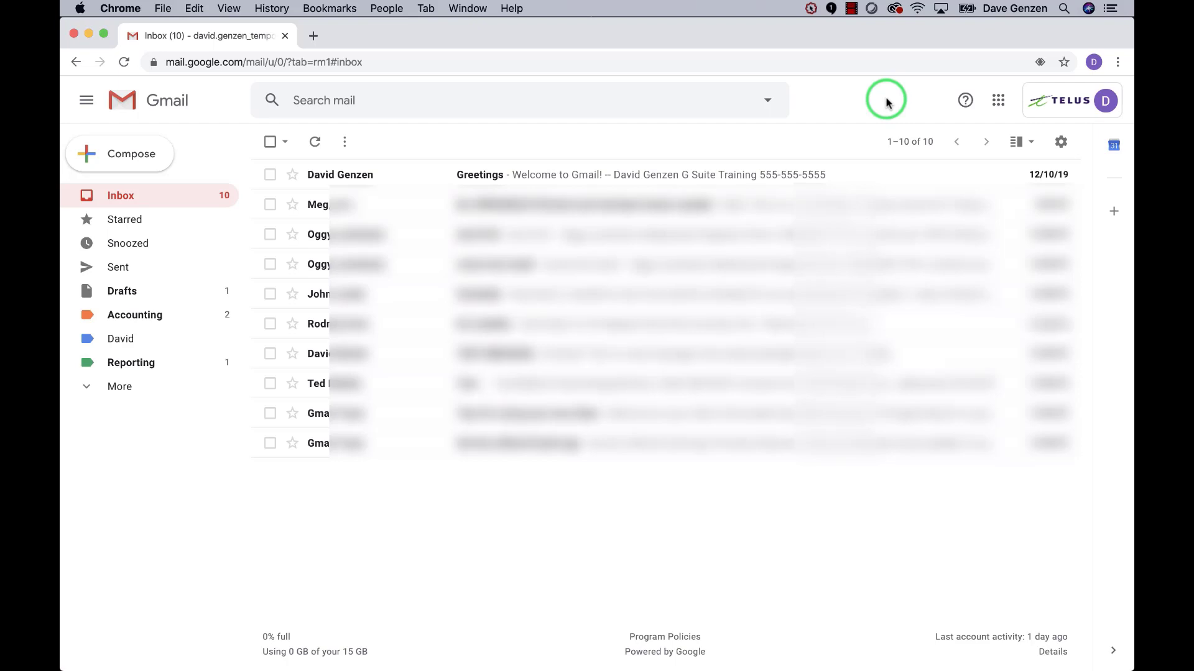
Turn on less secure app access in the security settings of the Google Account.
{"action": "left_click", "coordinate": [998, 100]}
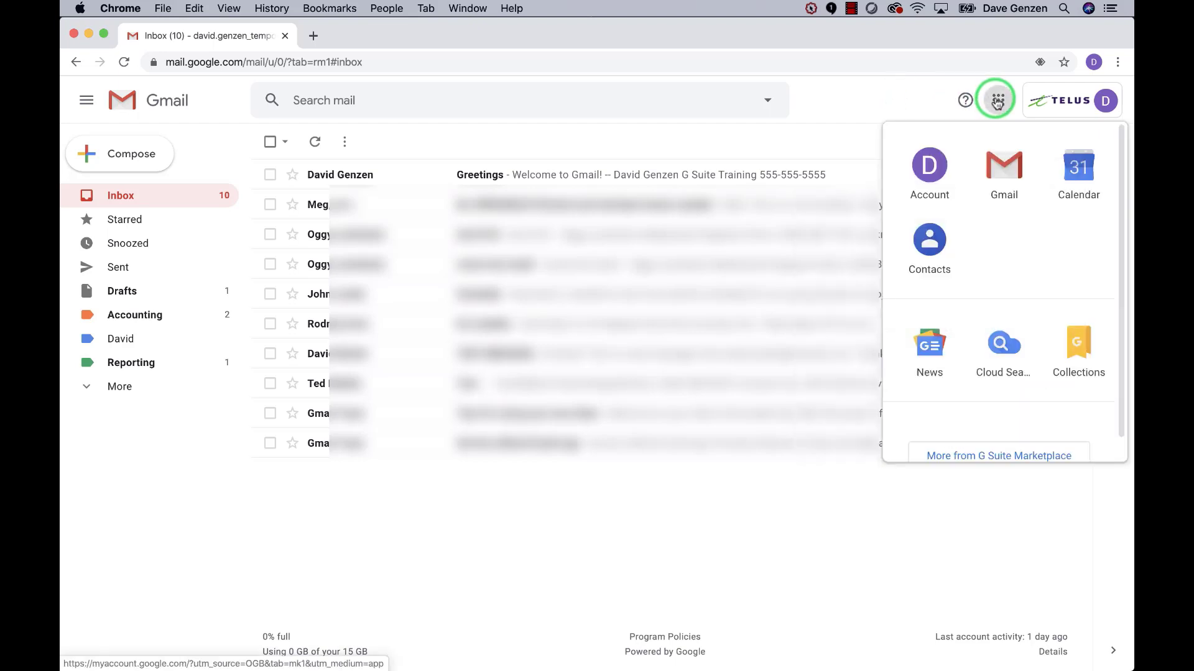
{"action": "left_click", "coordinate": [931, 166]}
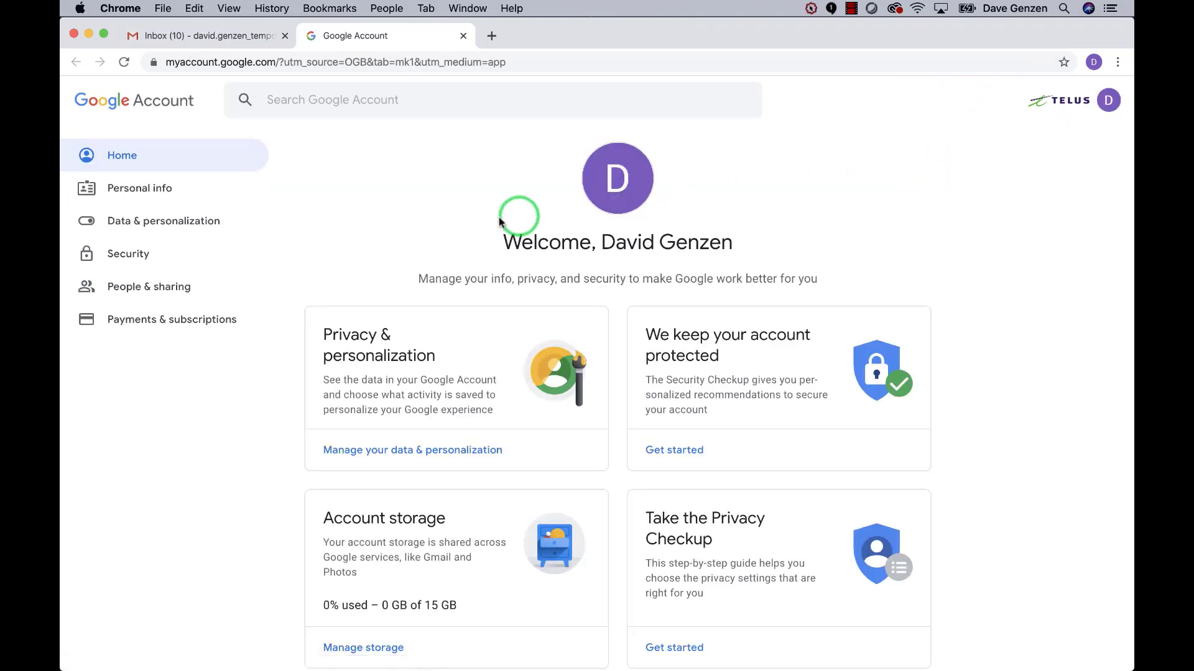
{"action": "left_click", "coordinate": [138, 254]}
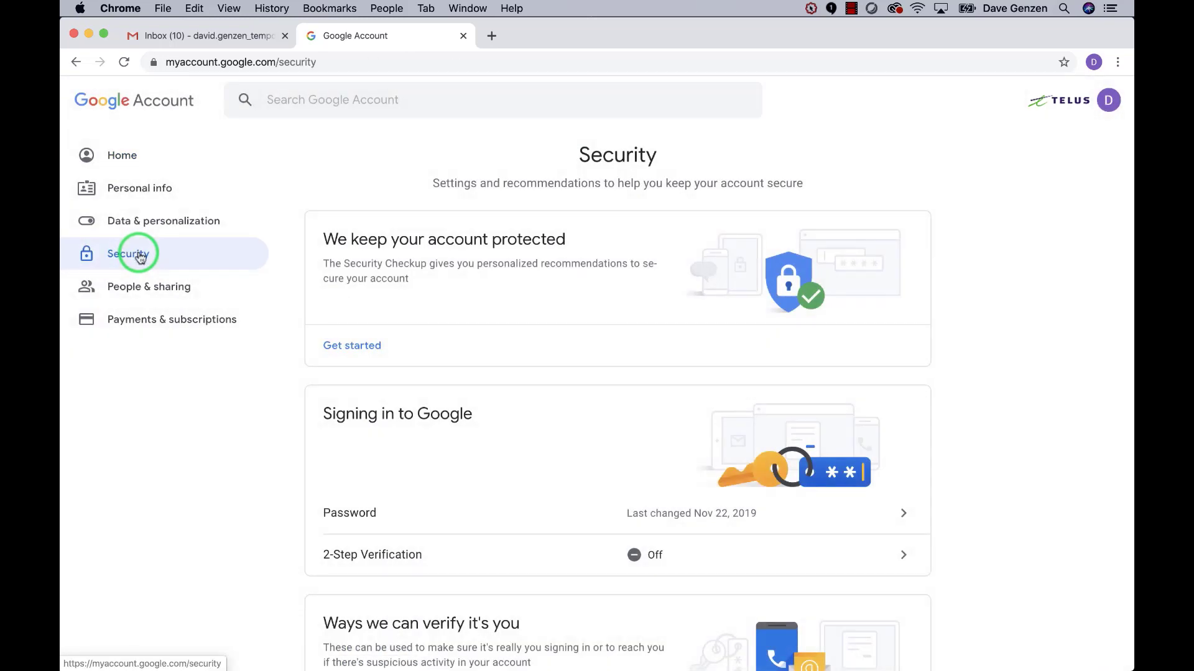
{"action": "scroll", "coordinate": [281, 189], "scroll_direction": "down", "scroll_amount": 5}
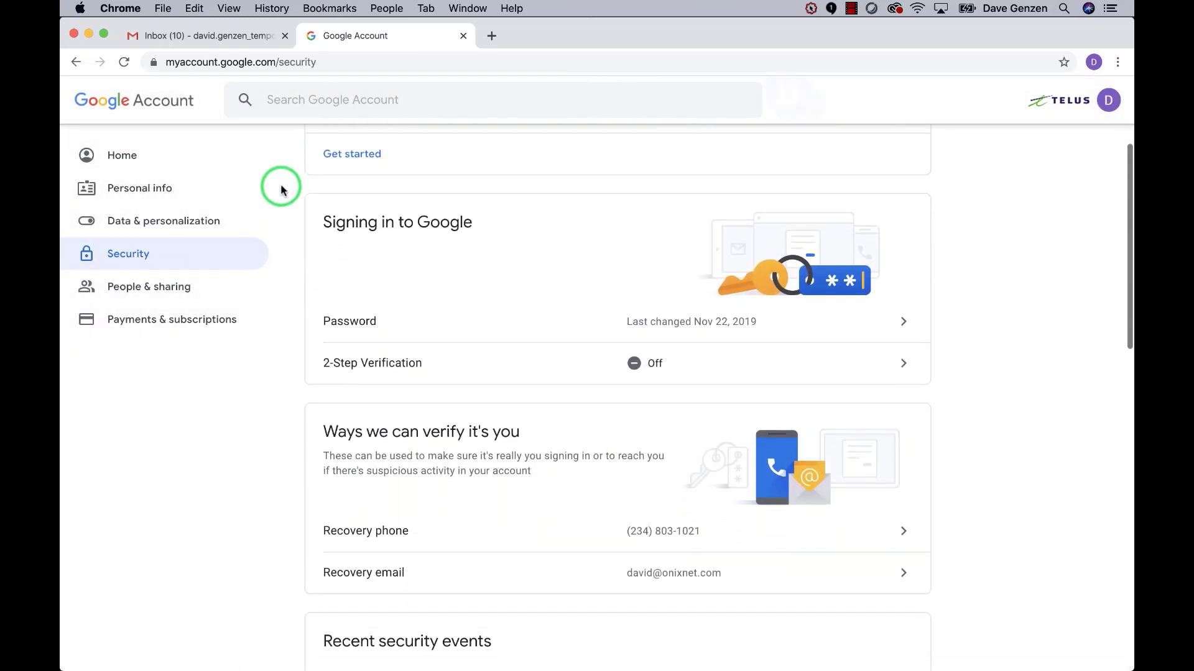
{"action": "scroll", "coordinate": [281, 189], "scroll_direction": "down", "scroll_amount": 7}
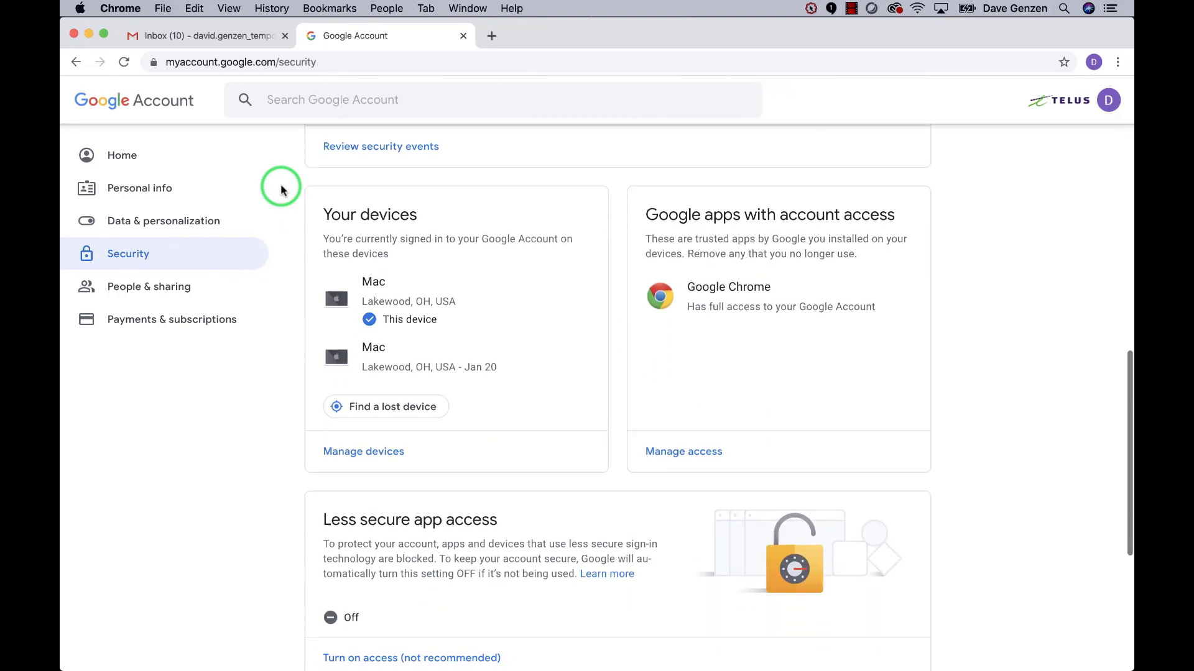
{"action": "scroll", "coordinate": [281, 190], "scroll_direction": "down", "scroll_amount": 3}
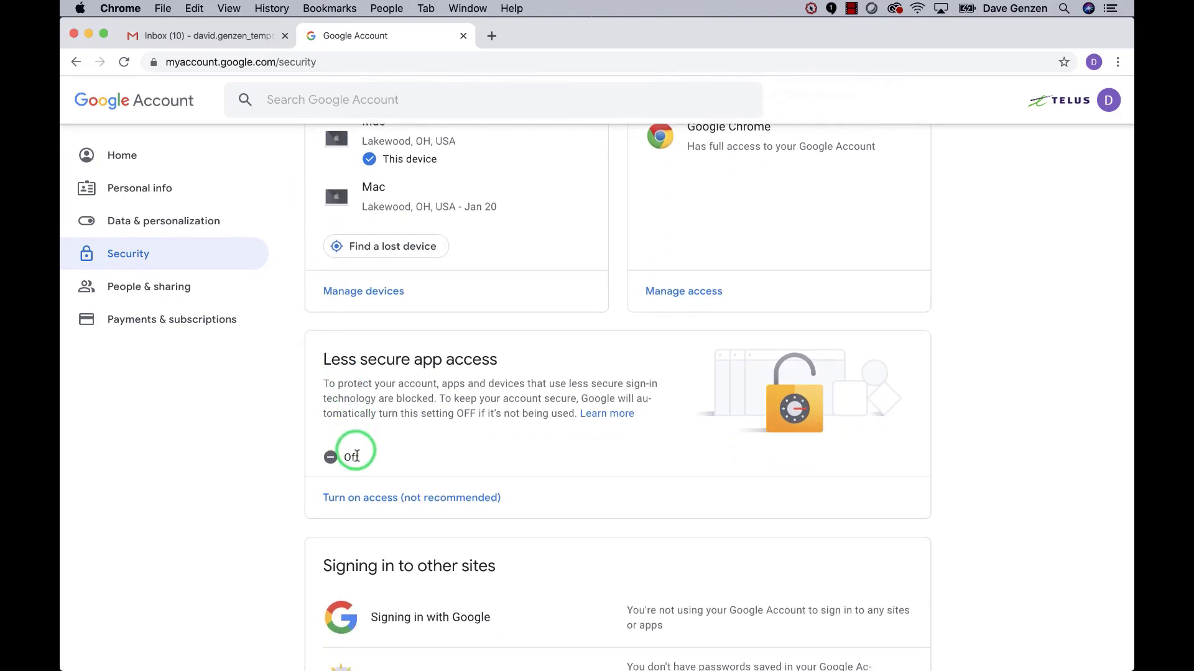
{"action": "left_click", "coordinate": [366, 498]}
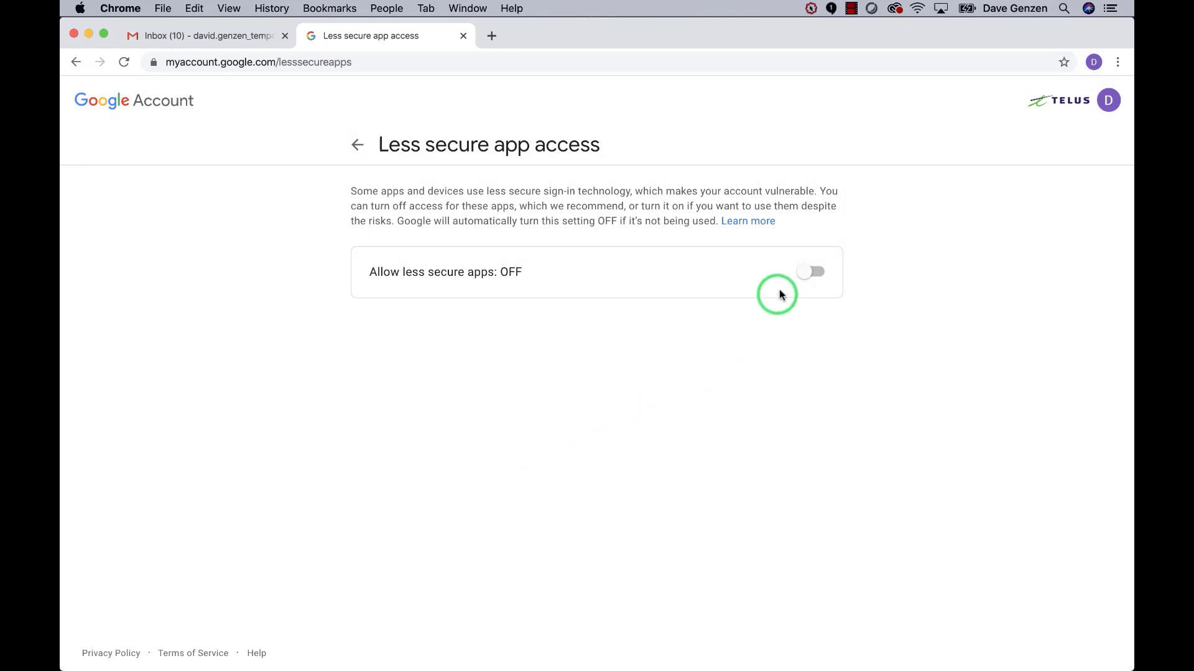
{"action": "left_click", "coordinate": [807, 273]}
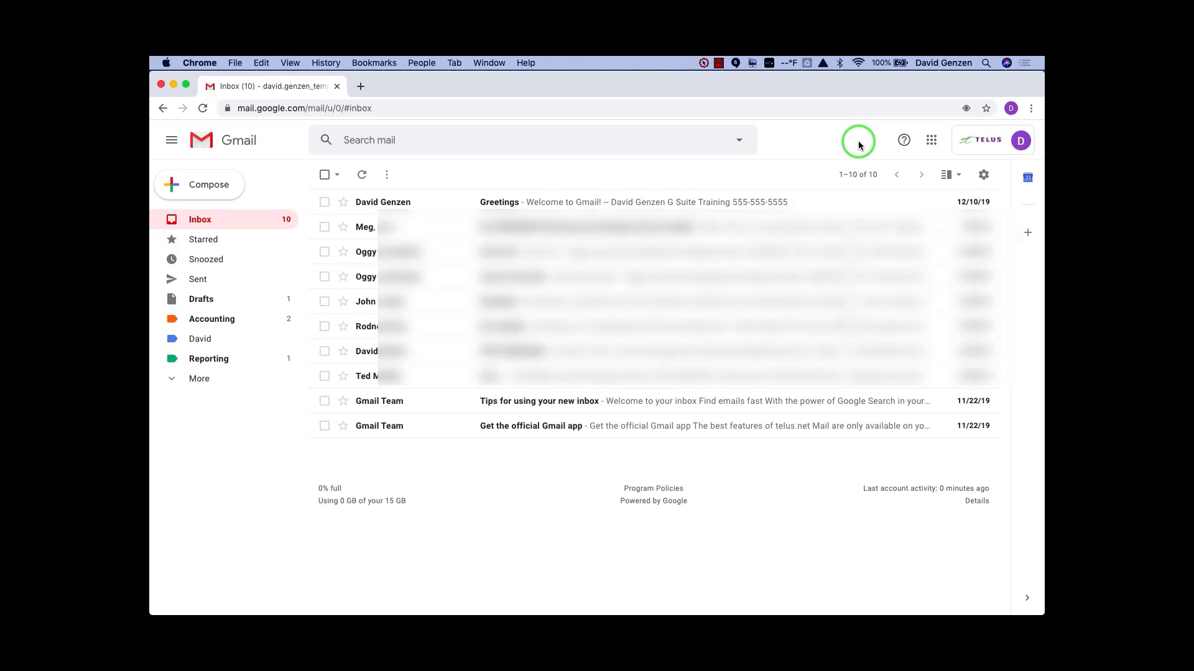
Enable IMAP access in the Gmail settings, keeping the default IMAP options, and save the changes.
{"action": "left_click", "coordinate": [984, 176]}
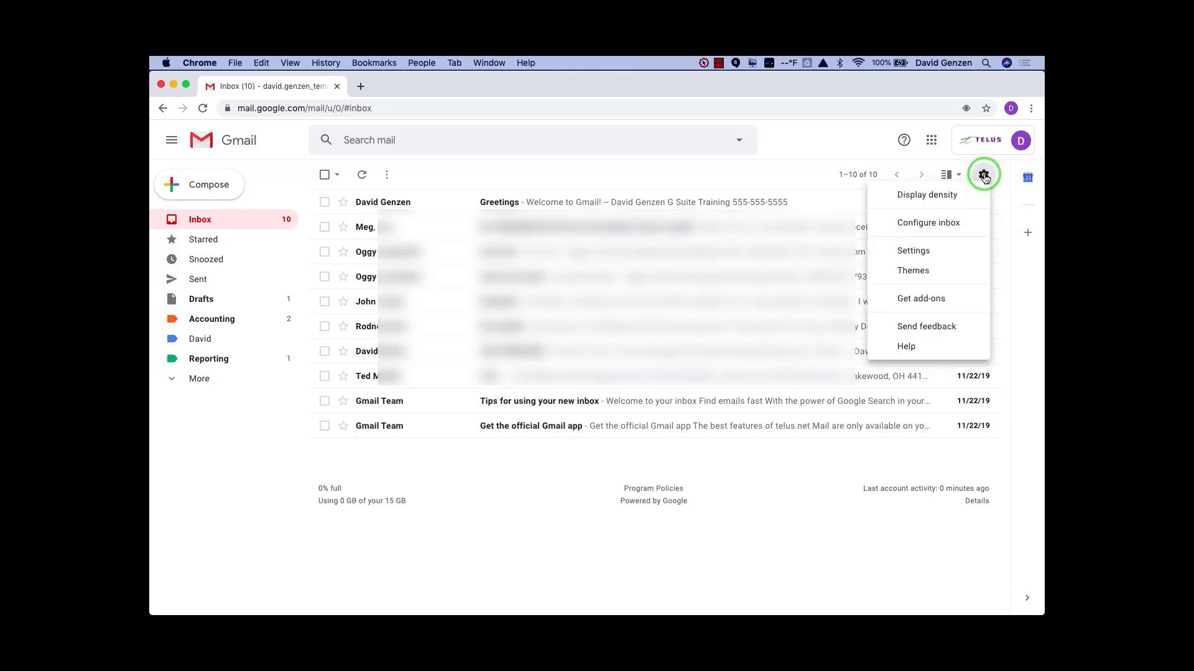
{"action": "left_click", "coordinate": [923, 252]}
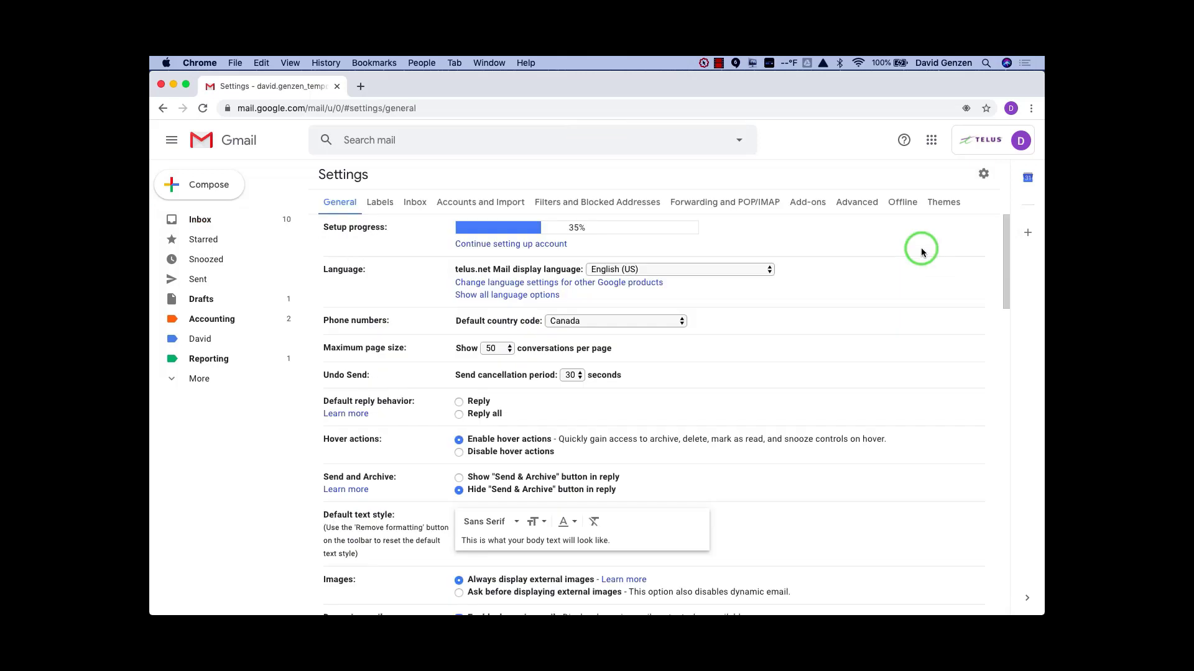
{"action": "left_click", "coordinate": [715, 208]}
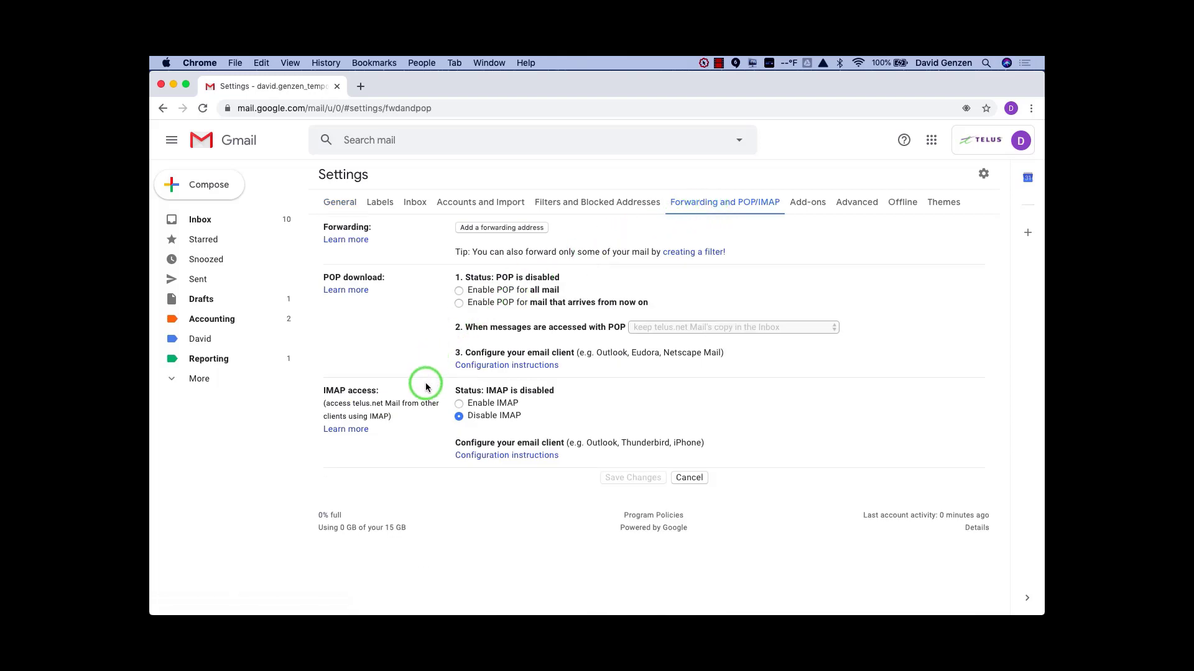
{"action": "left_click", "coordinate": [459, 404]}
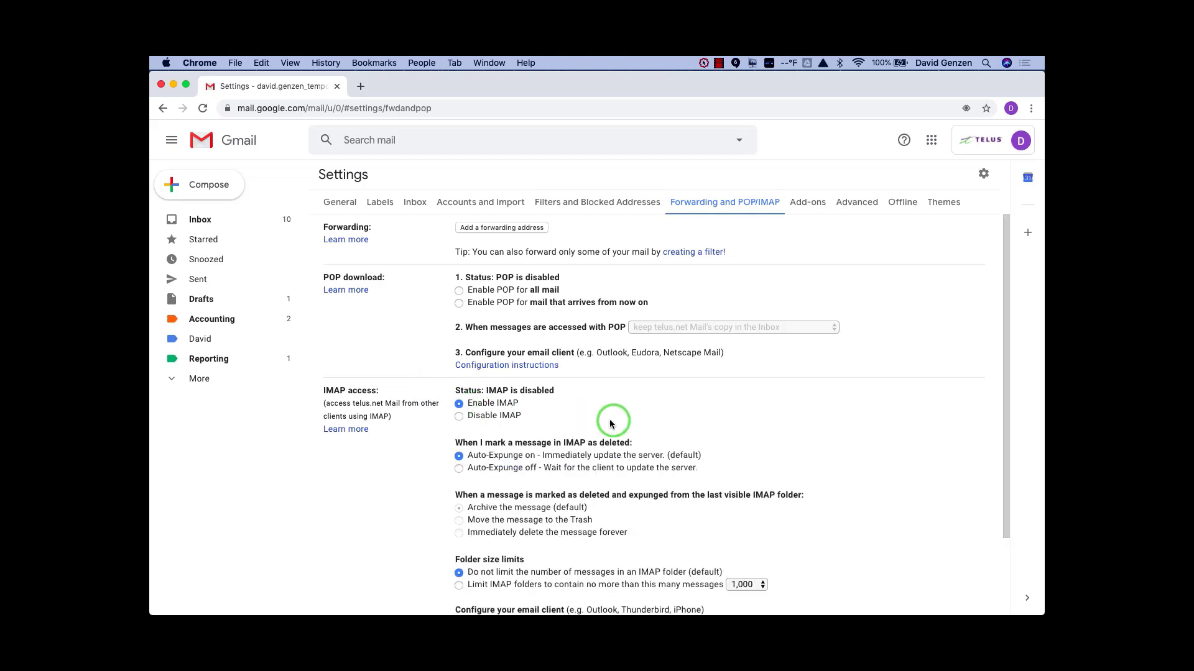
{"action": "scroll", "coordinate": [719, 412], "scroll_direction": "down", "scroll_amount": 3}
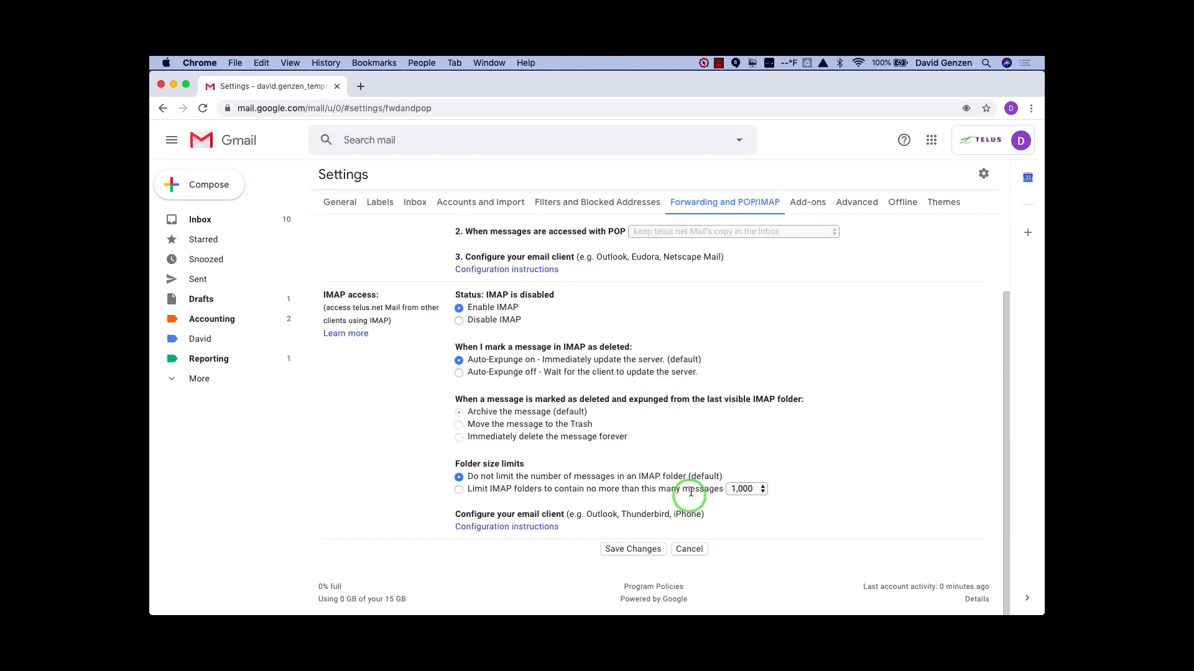
{"action": "left_click", "coordinate": [652, 550]}
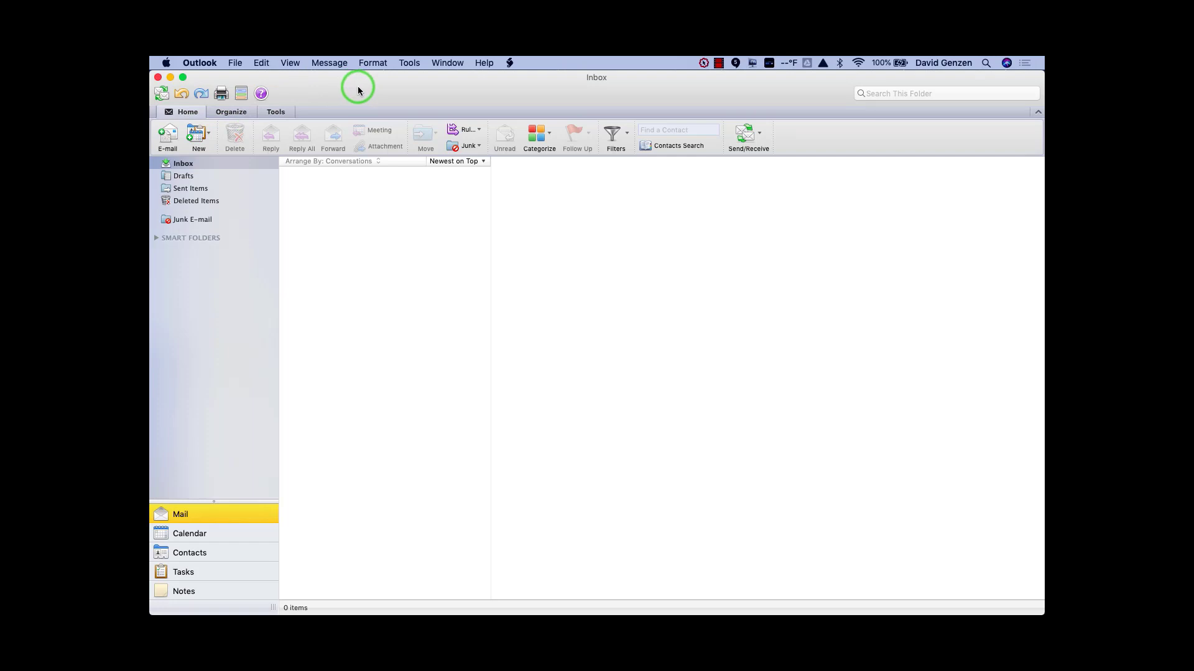
In Outlook, start adding an Other Email account and enter the account's e-mail address, password and user name.
{"action": "left_click", "coordinate": [409, 65]}
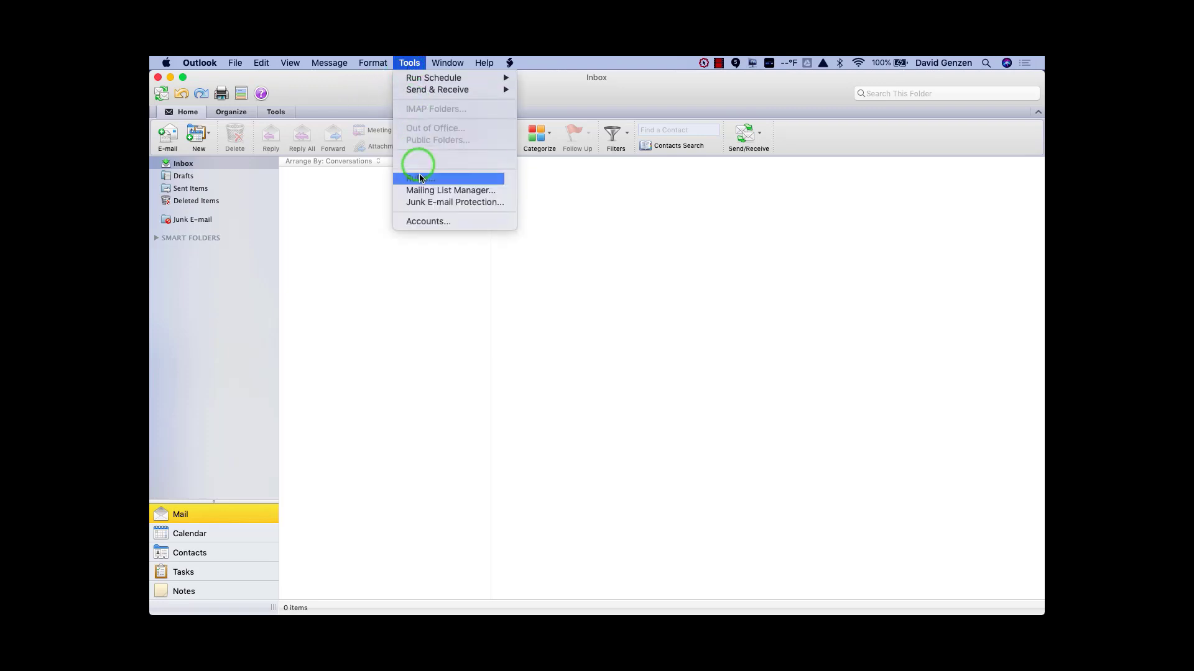
{"action": "left_click", "coordinate": [419, 222]}
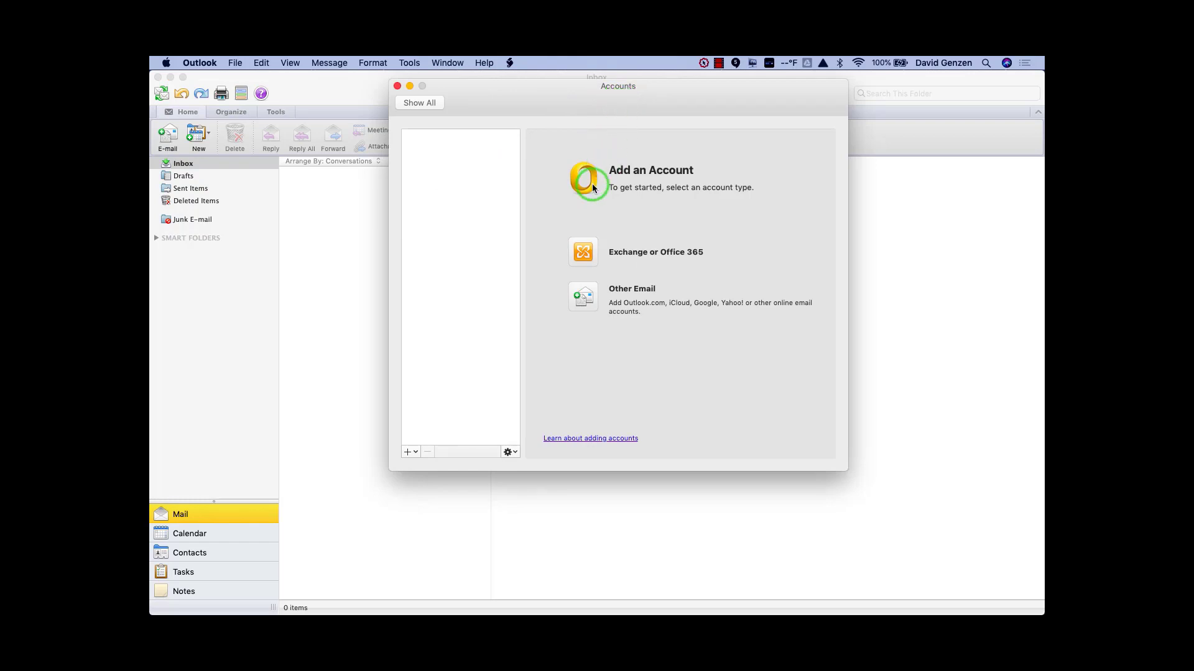
{"action": "left_click", "coordinate": [585, 302]}
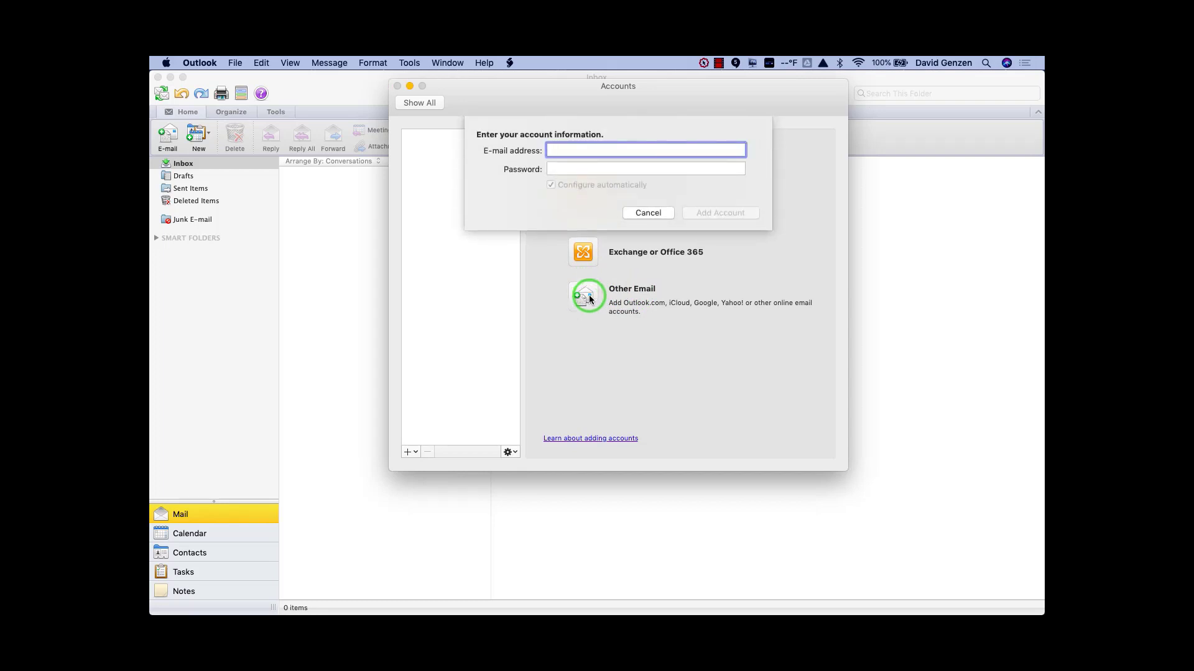
{"action": "left_click", "coordinate": [569, 151]}
{"action": "key", "text": "super+v"}
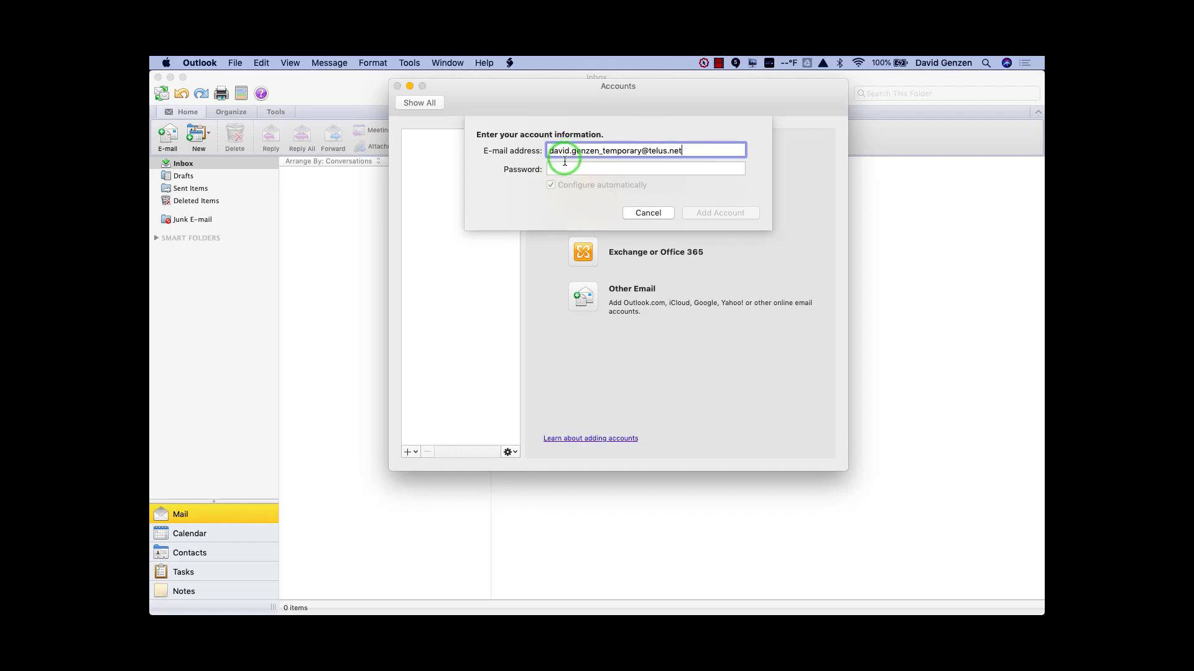
{"action": "left_click", "coordinate": [562, 169]}
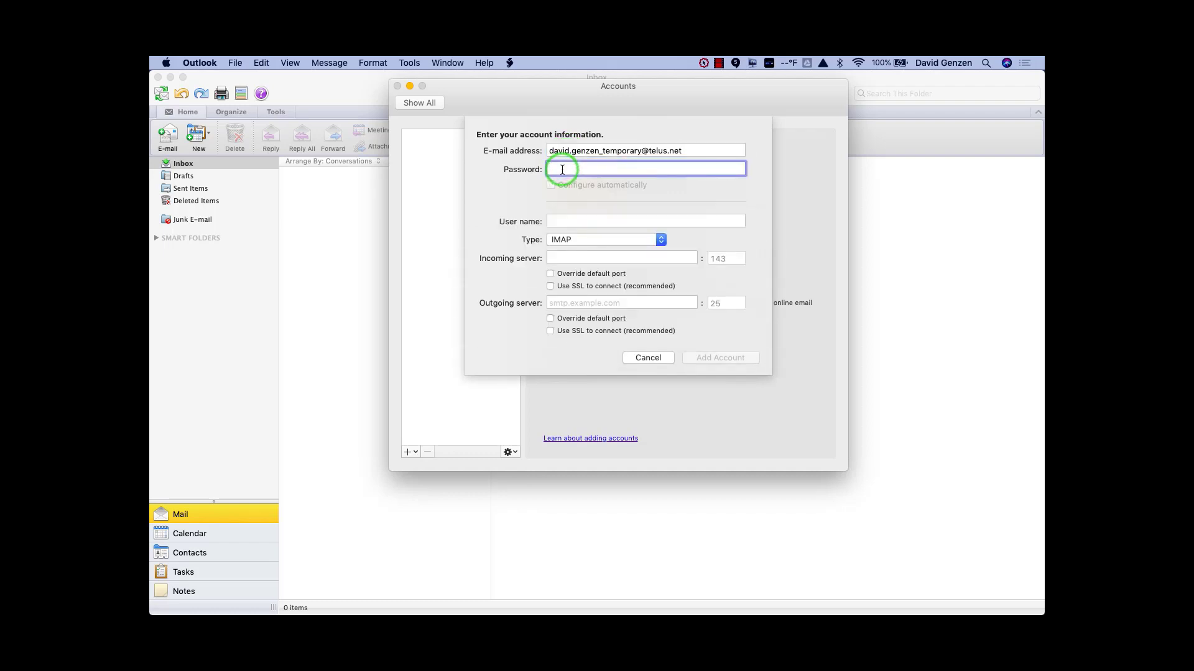
{"action": "type", "text": "••••••••••"}
{"action": "left_click", "coordinate": [559, 222]}
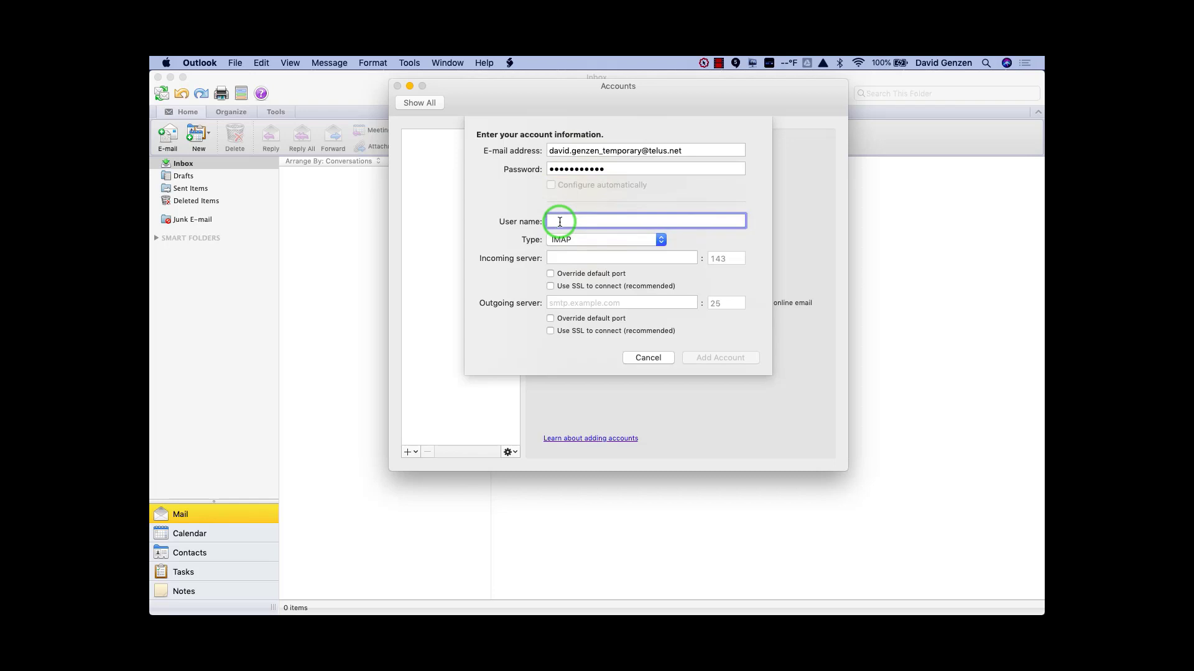
{"action": "key", "text": "super+v"}
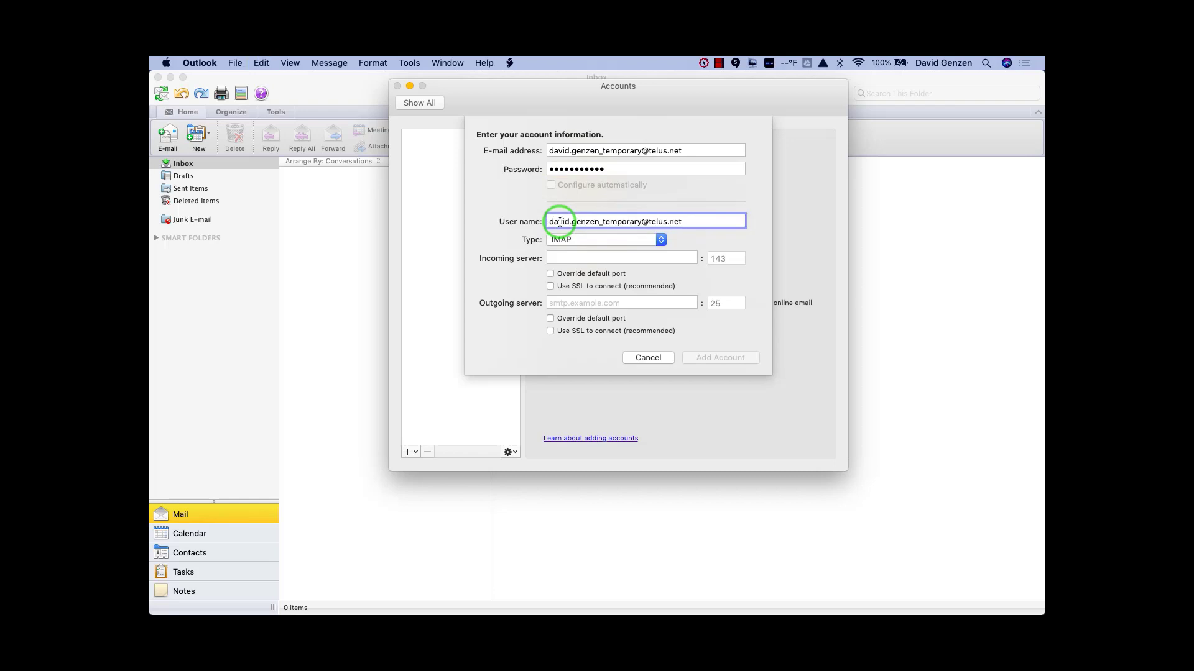
Set the new account's incoming server to imap.gmail.com and have it connect using SSL.
{"action": "left_click", "coordinate": [596, 257]}
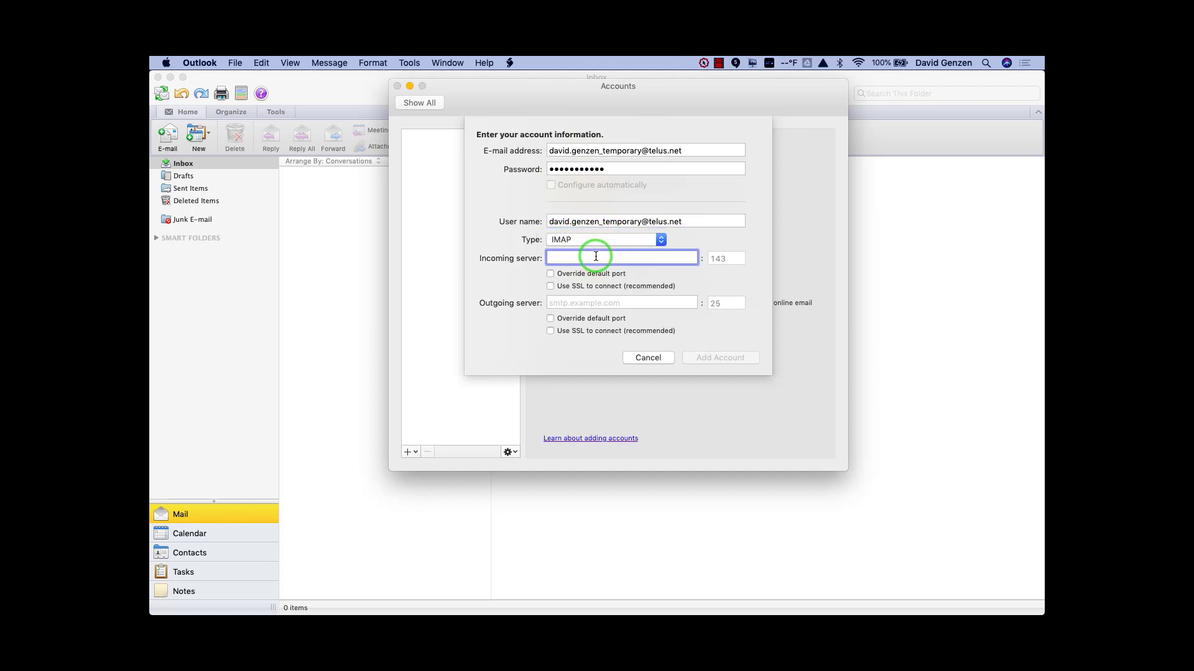
{"action": "type", "text": "imap.gmail.com"}
{"action": "left_click", "coordinate": [550, 286]}
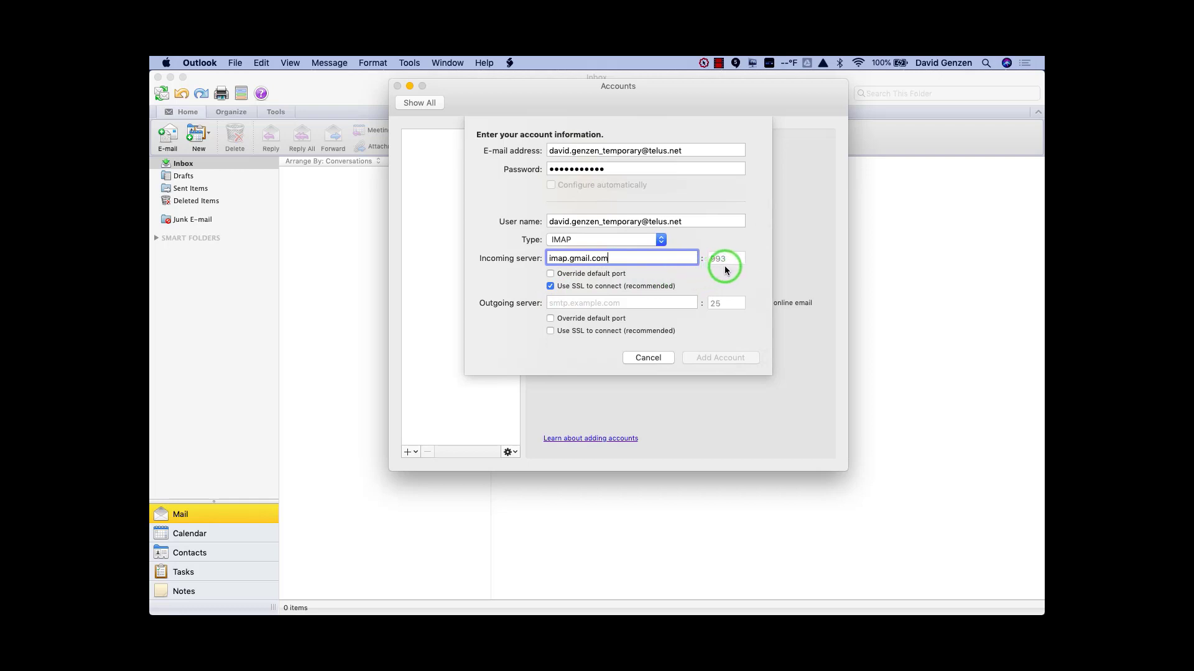
Set the outgoing server to smtp.gmail.com with SSL and the default port overridden to 465, add the account and close the account settings.
{"action": "left_click", "coordinate": [578, 303]}
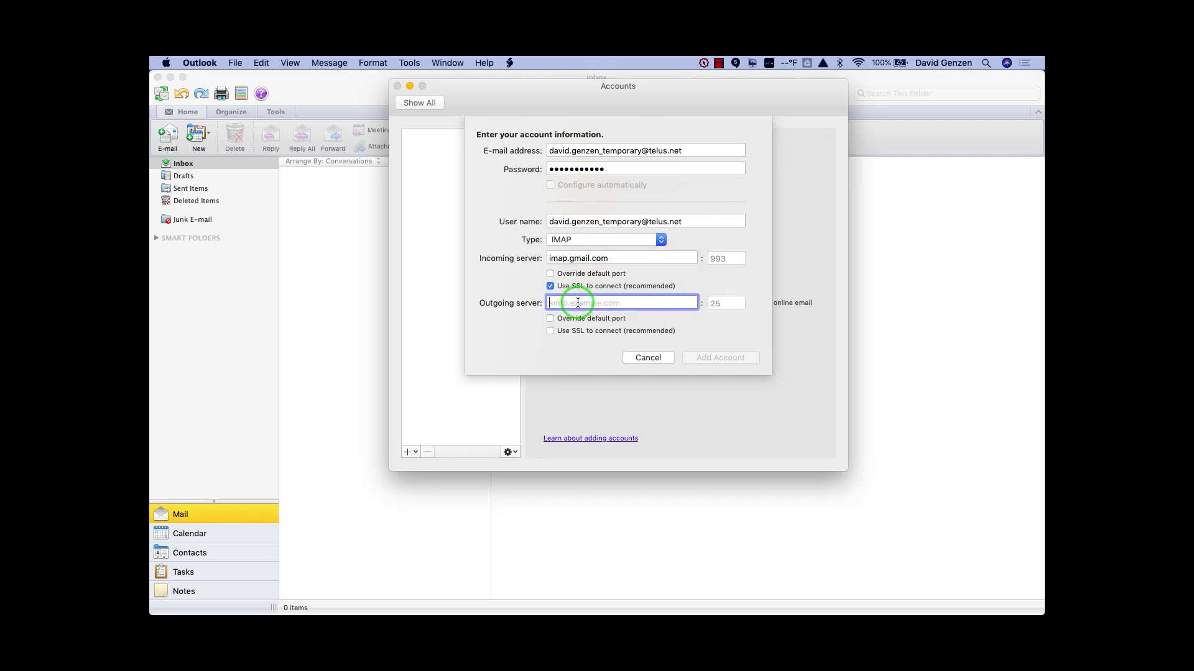
{"action": "type", "text": "smtp"}
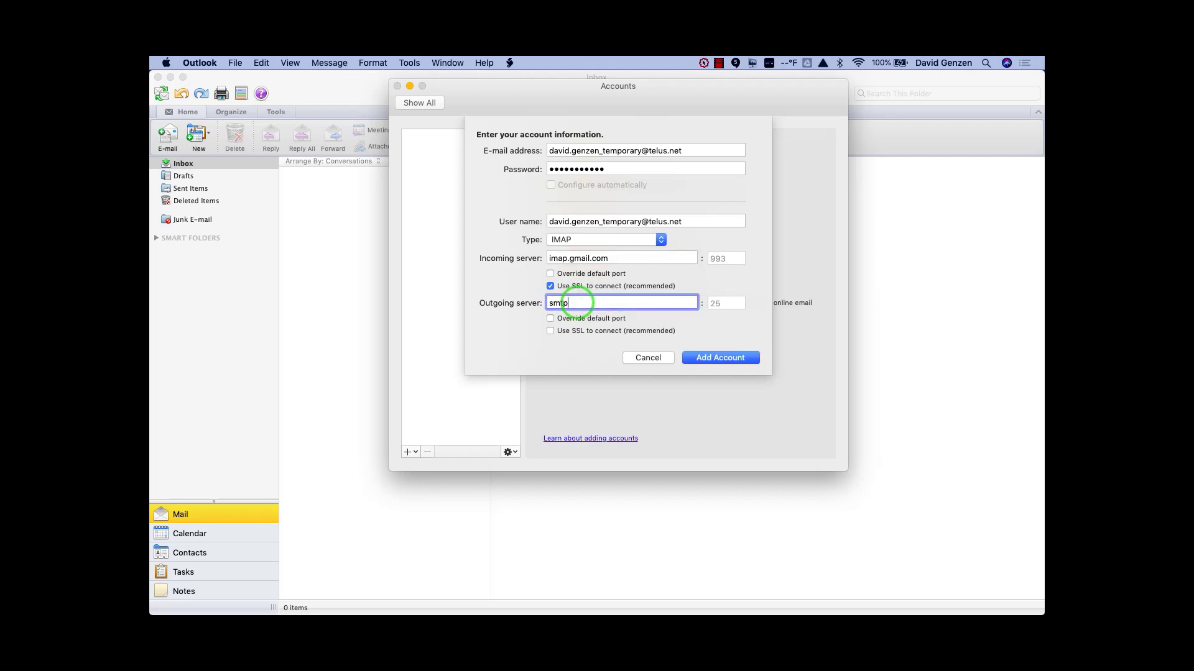
{"action": "type", "text": ".gmail.com"}
{"action": "left_click", "coordinate": [551, 319]}
{"action": "left_click_drag", "start_coordinate": [723, 308], "coordinate": [709, 303]}
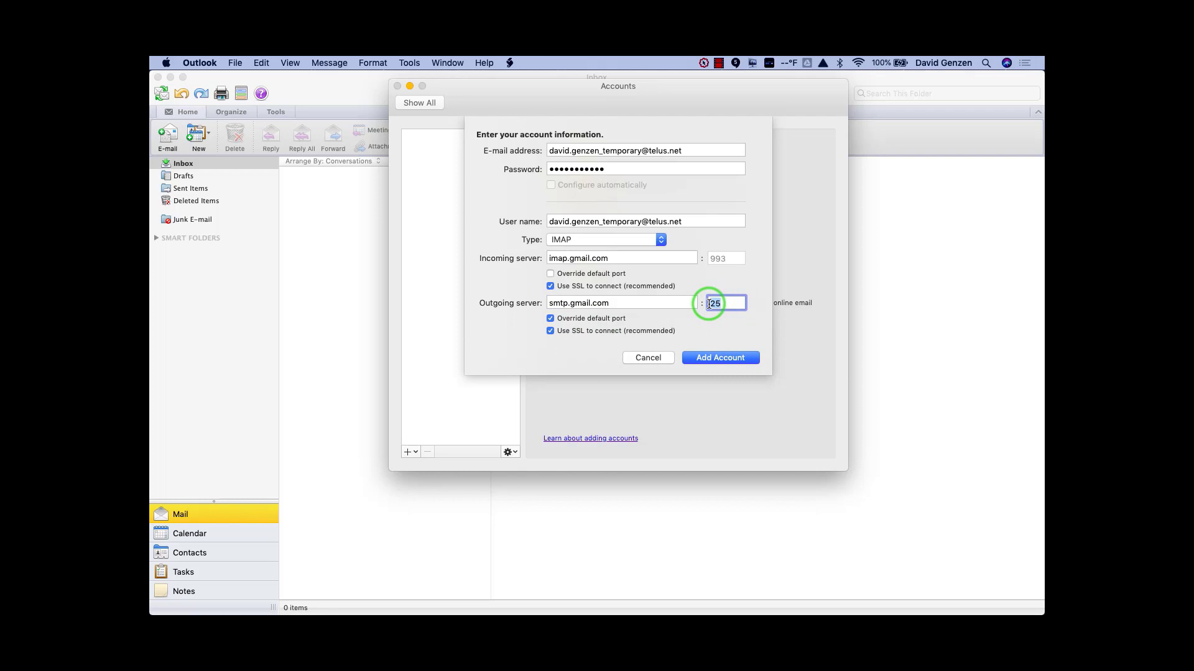
{"action": "type", "text": "465"}
{"action": "left_click", "coordinate": [712, 359]}
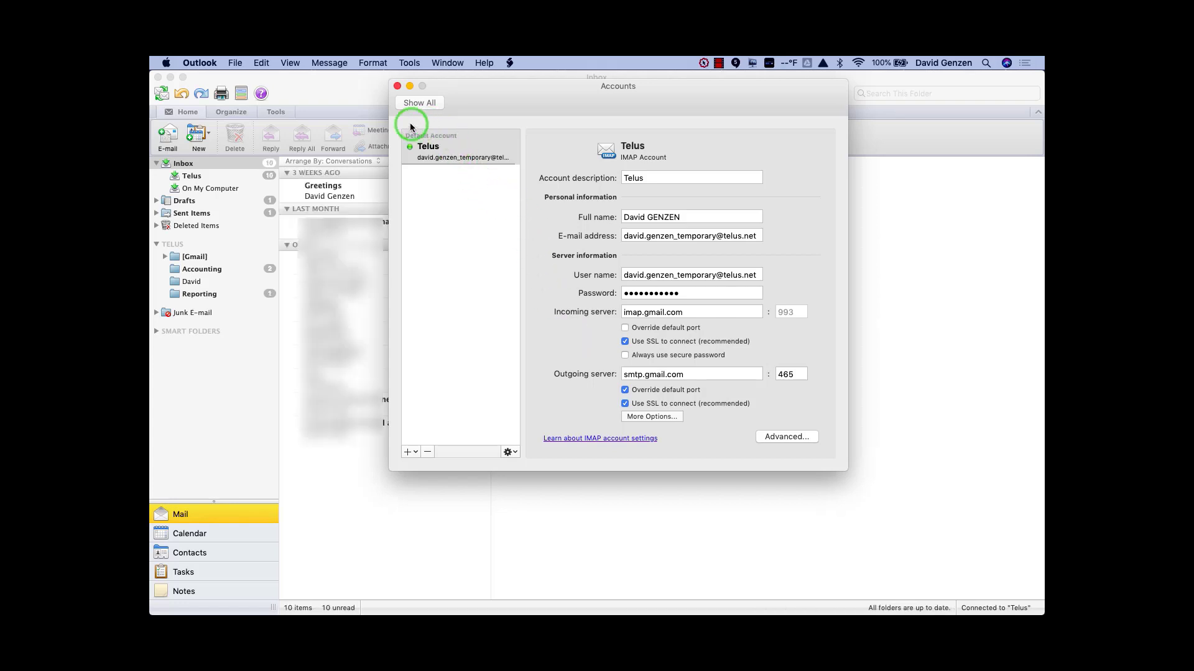
{"action": "left_click", "coordinate": [396, 87]}
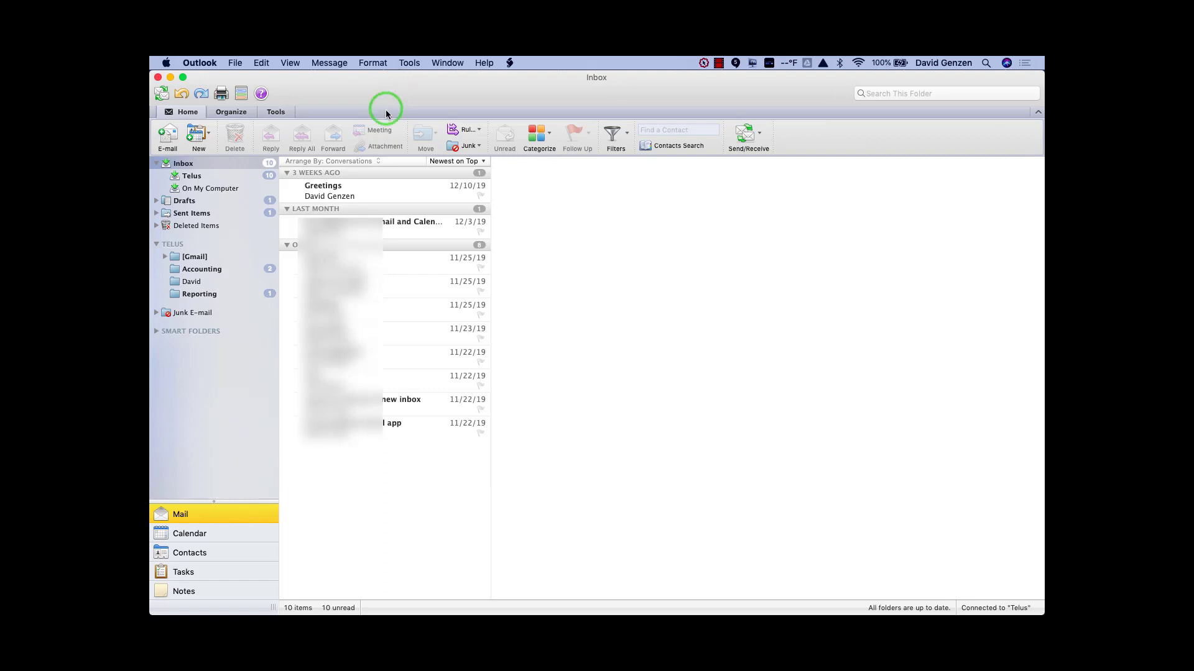